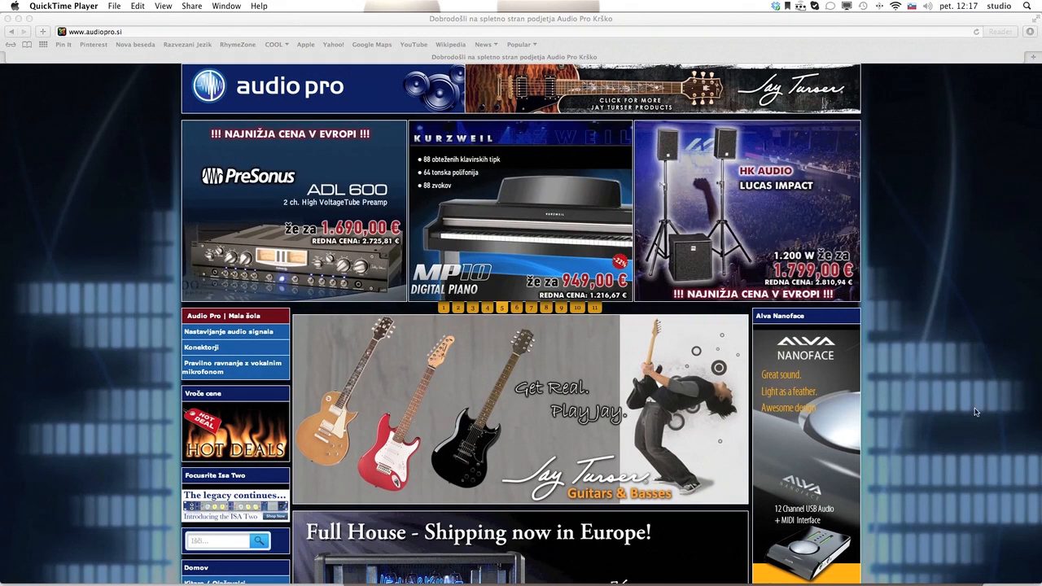
- Create a new empty Cubase project stored in the Thomas Blue mountain folder
{"action": "mouse_move", "coordinate": [593, 583]}
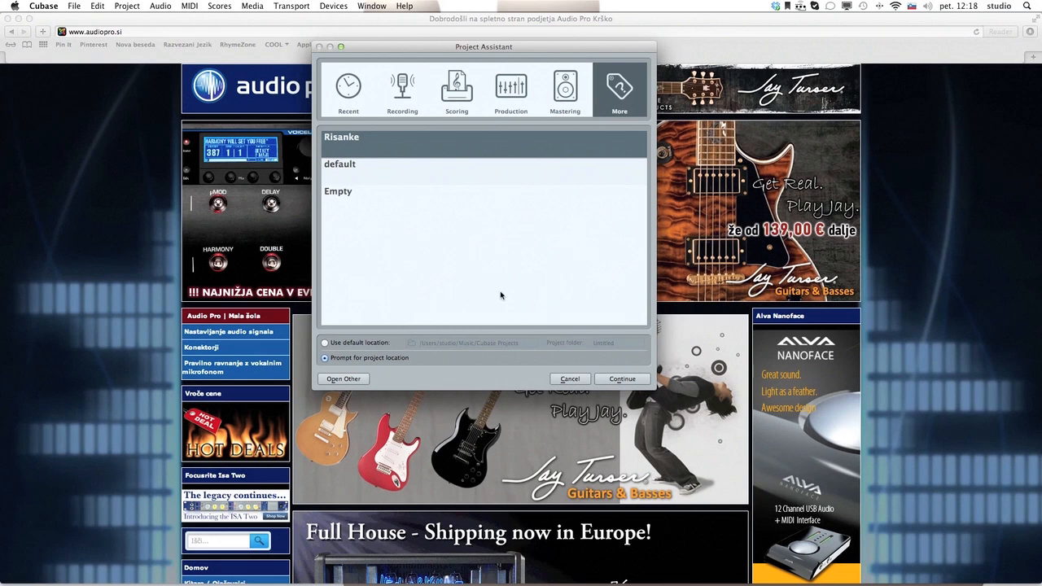
{"action": "left_click", "coordinate": [435, 211]}
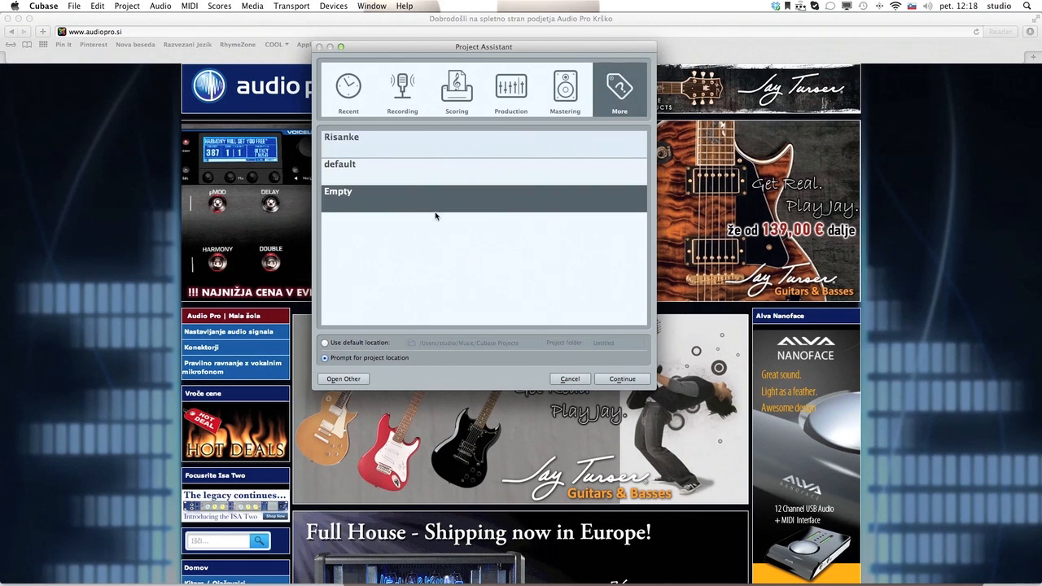
{"action": "left_click", "coordinate": [634, 380]}
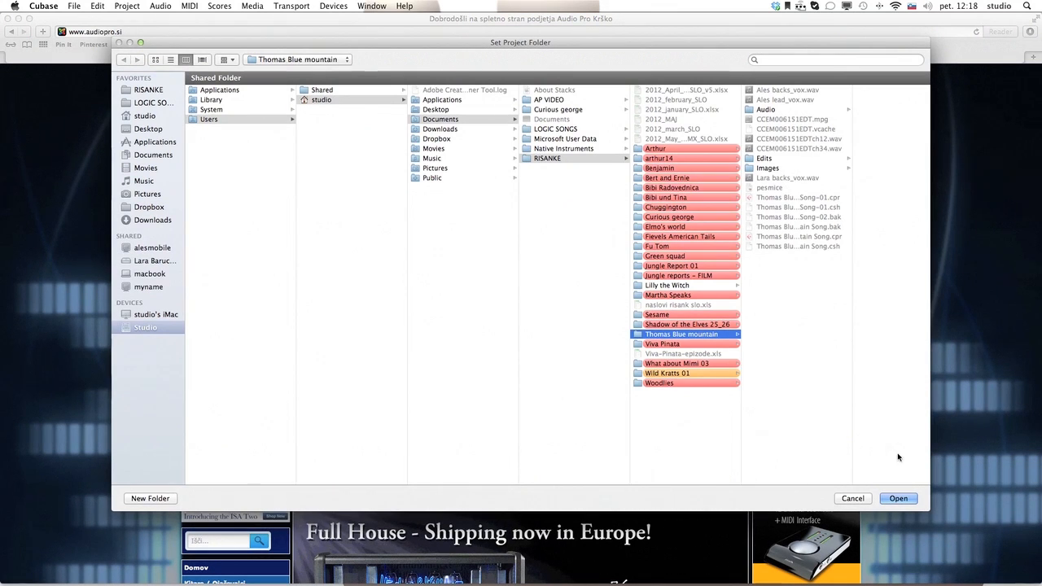
{"action": "left_click", "coordinate": [898, 498]}
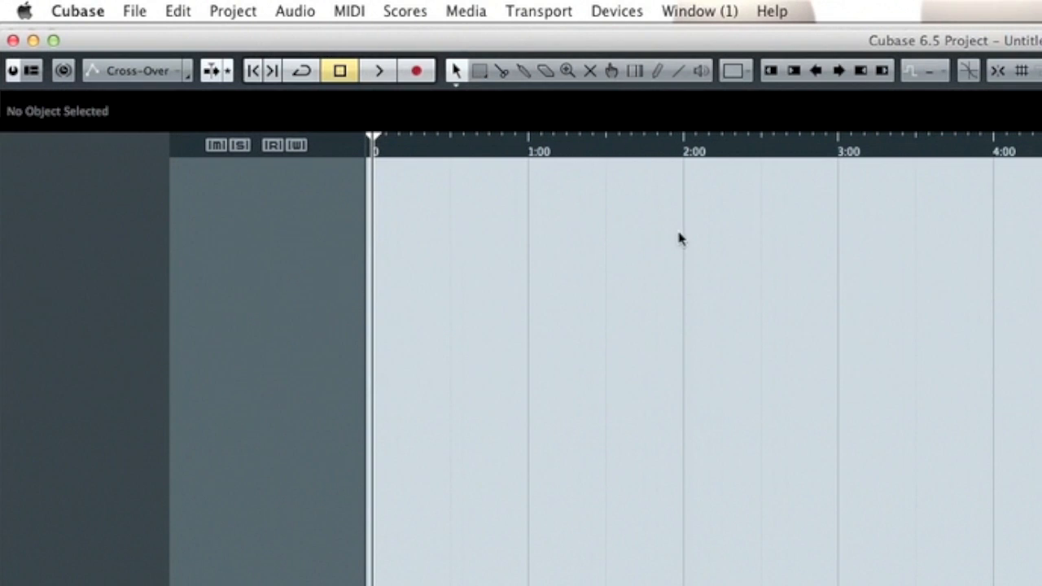
- Keep Fireface 800 (77A) as the ASIO driver for the VST Audio System in Device Setup and confirm
{"action": "left_click", "coordinate": [625, 14]}
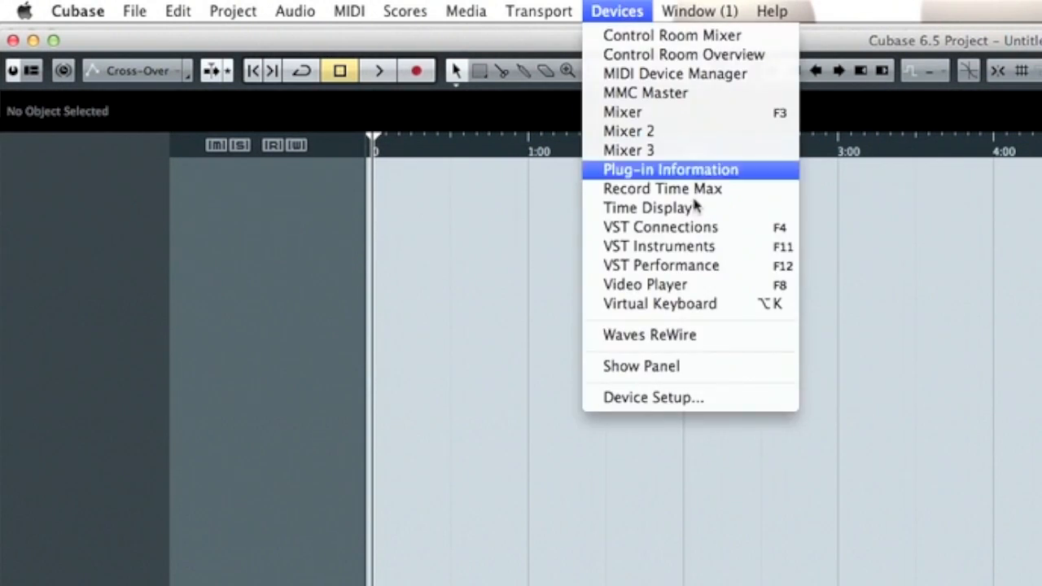
{"action": "left_click", "coordinate": [704, 410]}
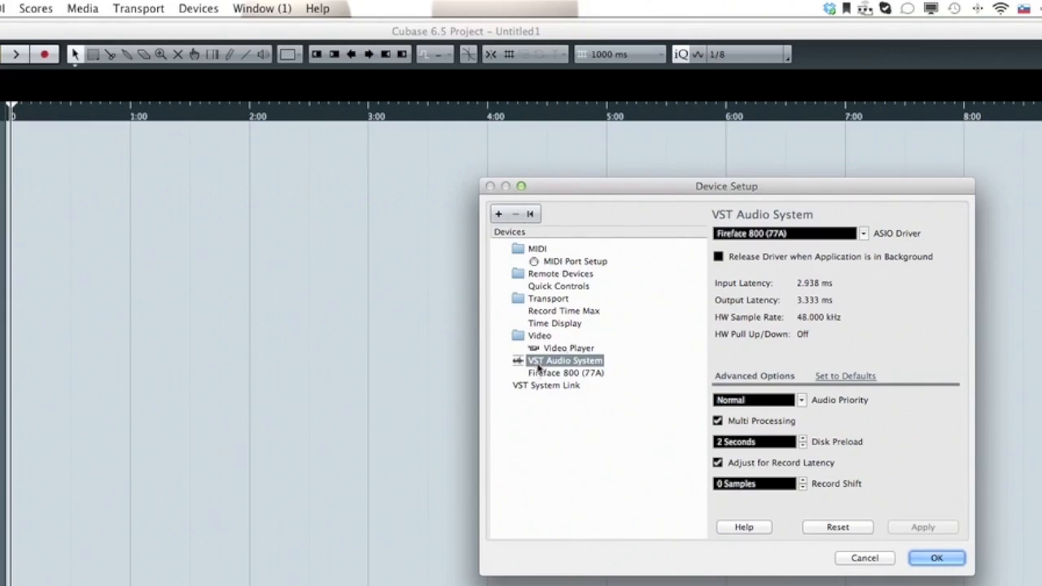
{"action": "left_click", "coordinate": [547, 351]}
{"action": "left_click", "coordinate": [558, 363]}
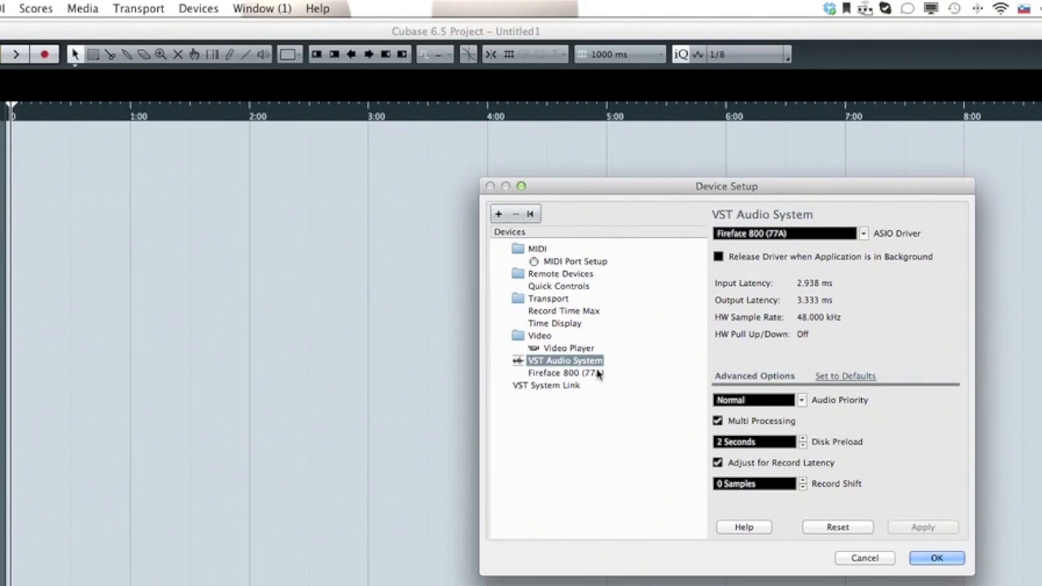
{"action": "left_click", "coordinate": [865, 234]}
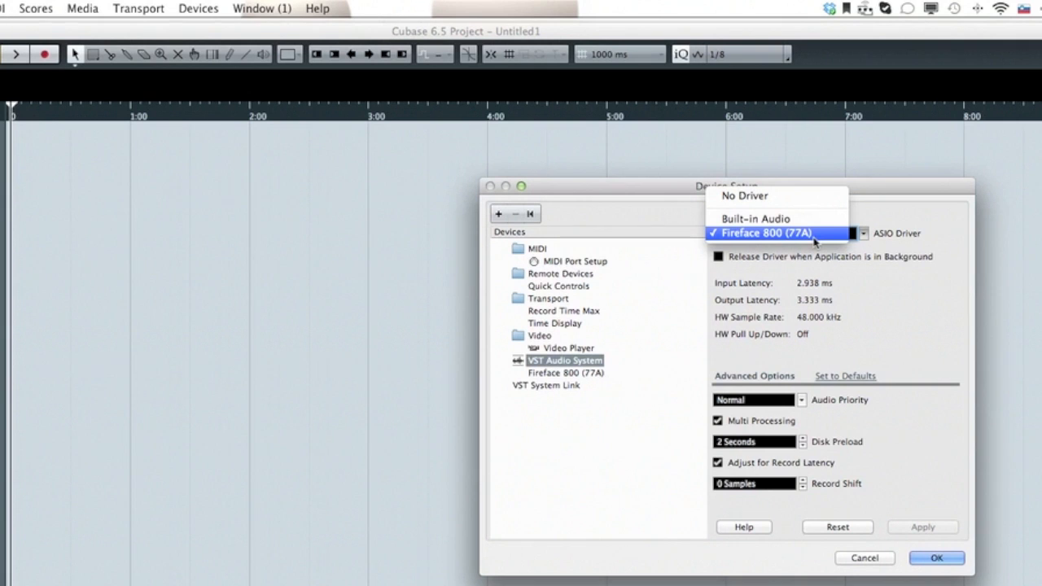
{"action": "left_click", "coordinate": [894, 224]}
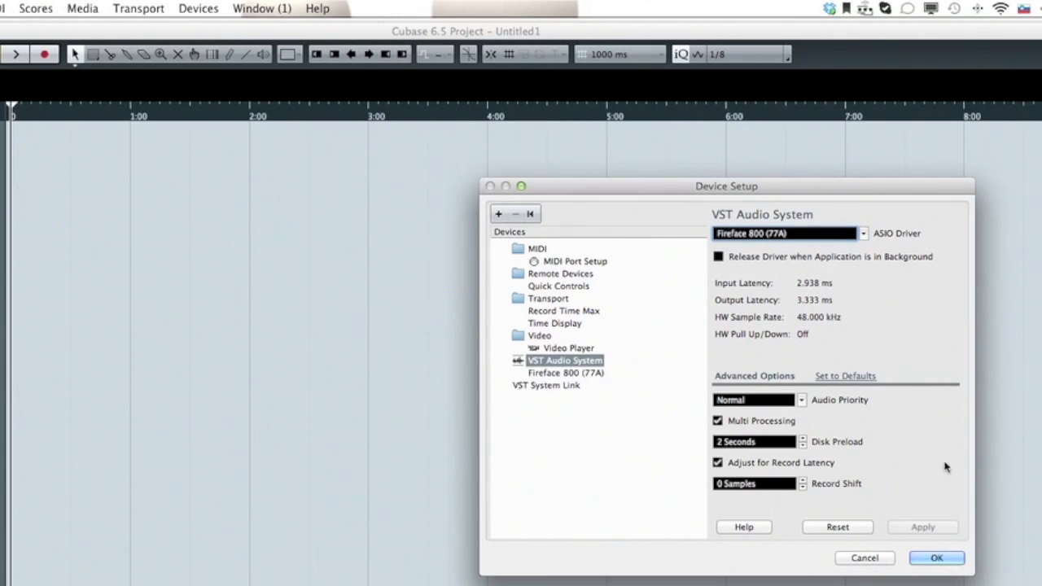
{"action": "left_click", "coordinate": [937, 558]}
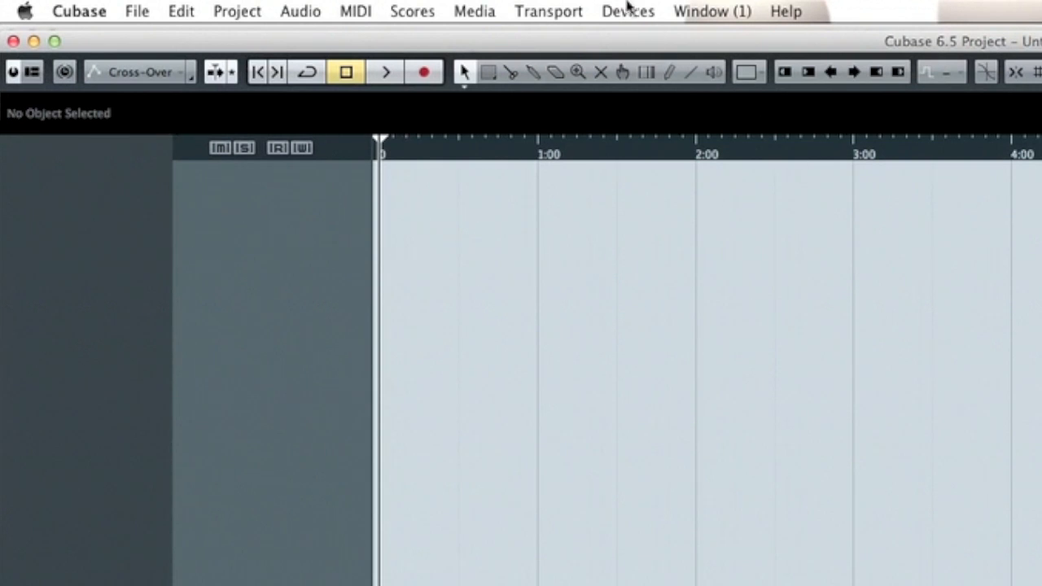
- Add one mono input bus in VST Connections
{"action": "left_click", "coordinate": [628, 11]}
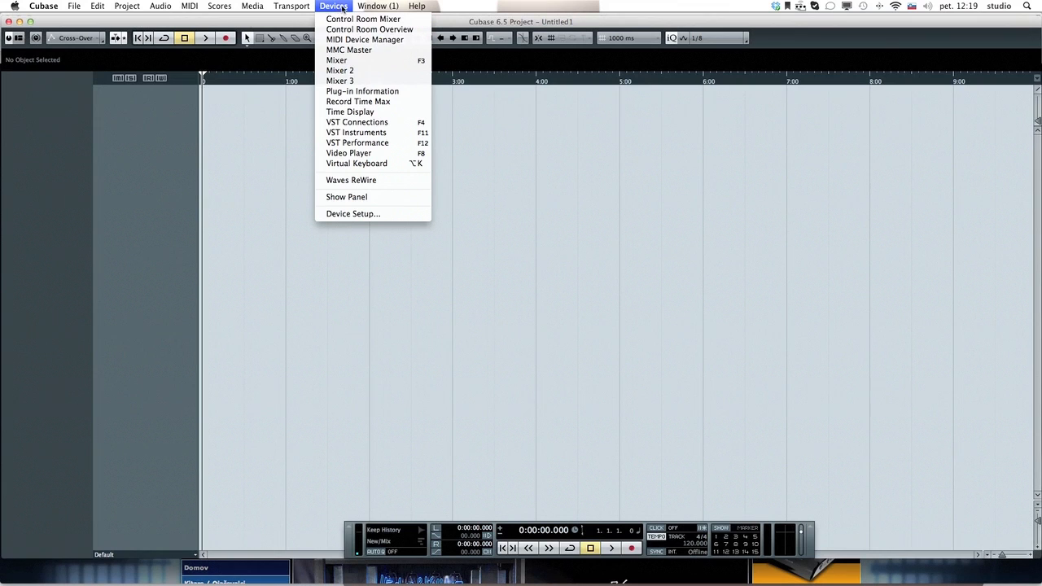
{"action": "left_click", "coordinate": [380, 124]}
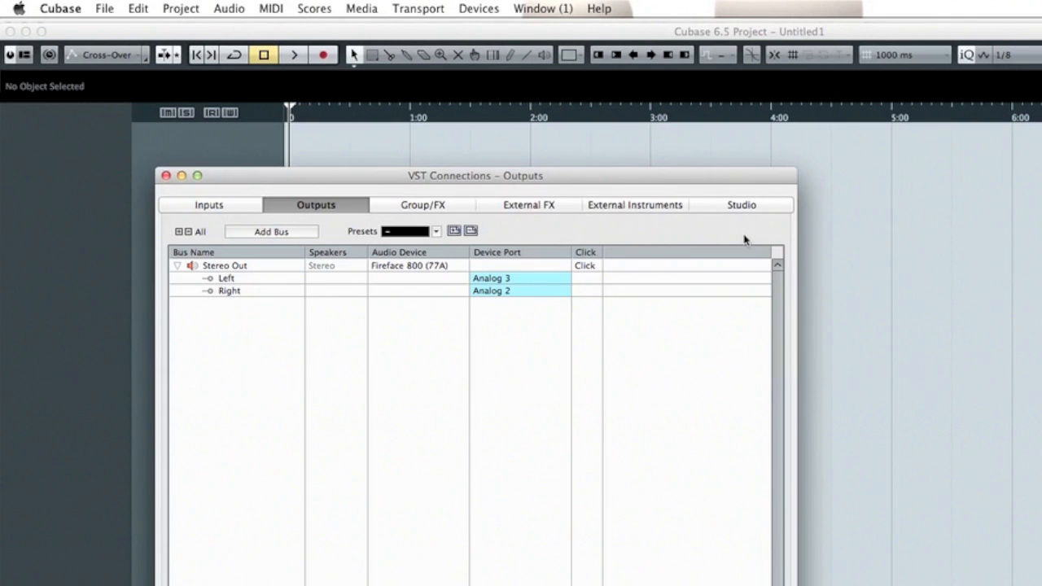
{"action": "left_click", "coordinate": [226, 207]}
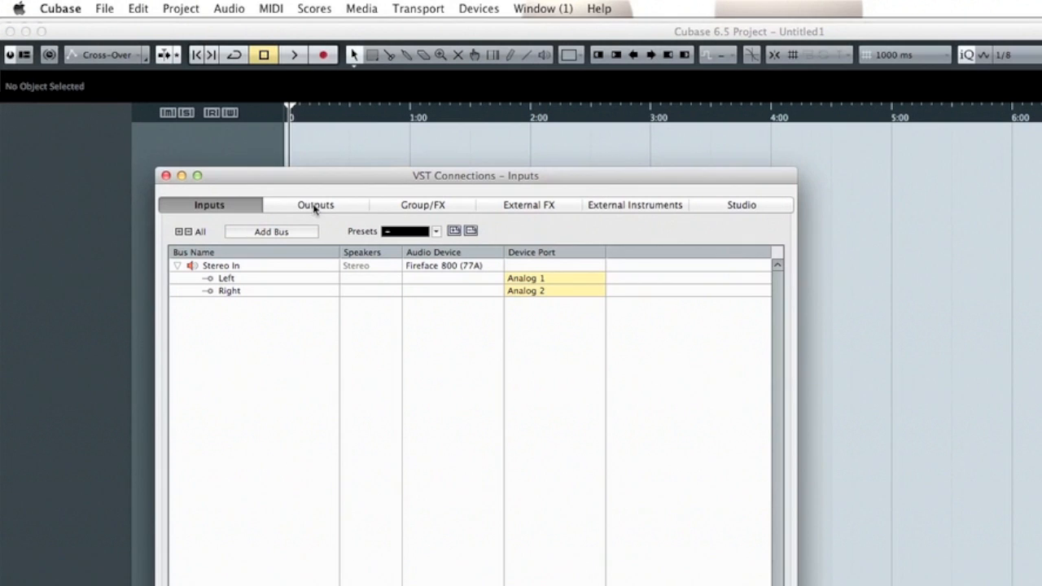
{"action": "right_click", "coordinate": [226, 324]}
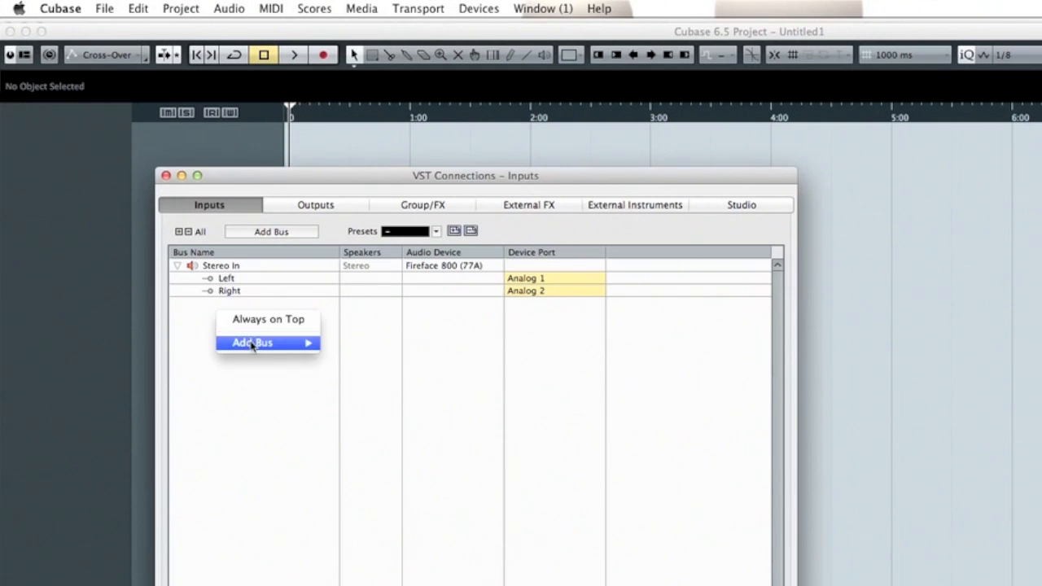
{"action": "left_click", "coordinate": [208, 330]}
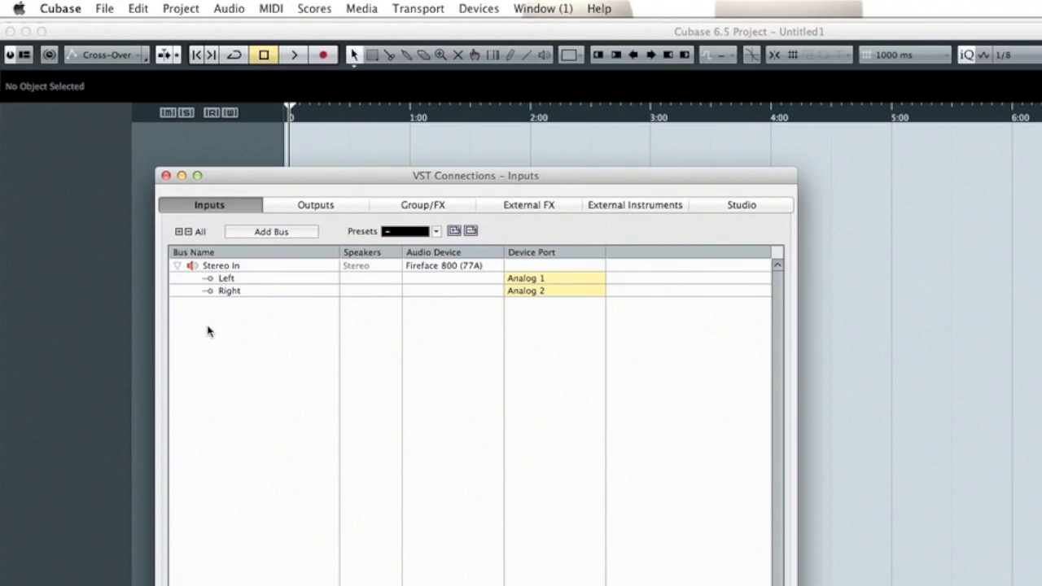
{"action": "left_click", "coordinate": [283, 233]}
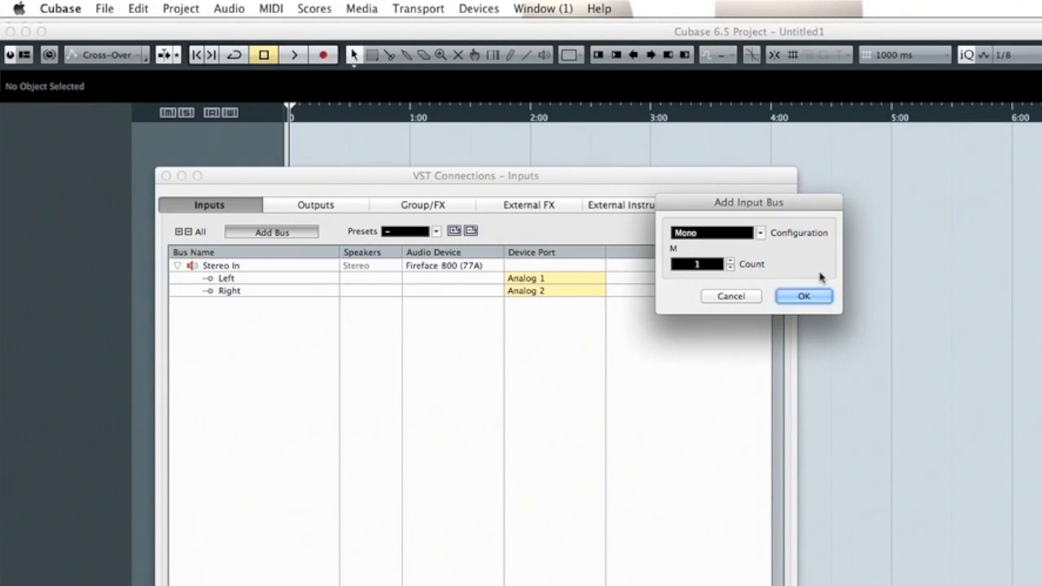
{"action": "left_click", "coordinate": [818, 297]}
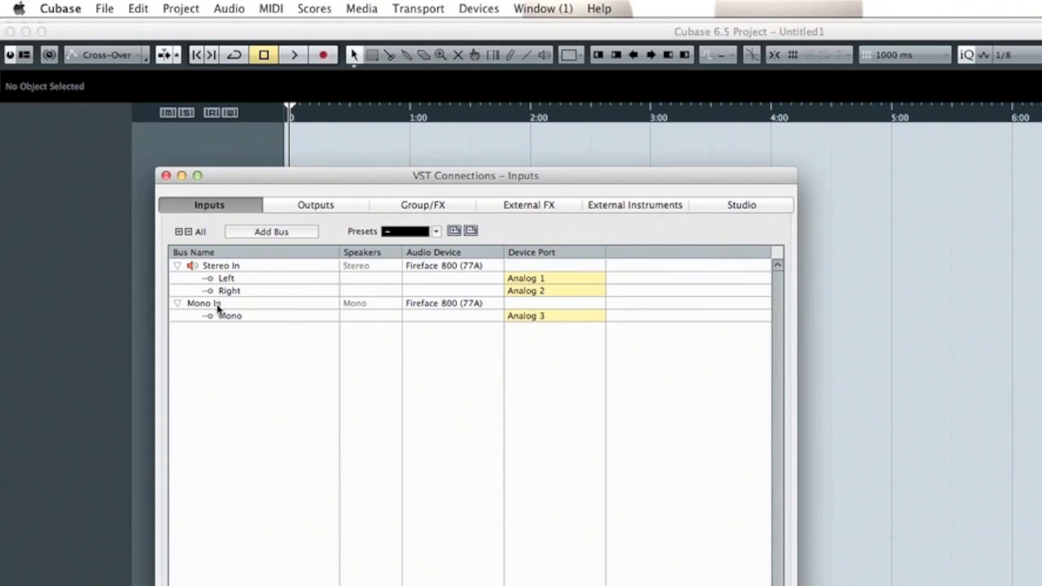
- Examine the device ports available for the new mono input bus
{"action": "double_click", "coordinate": [241, 308]}
{"action": "left_click", "coordinate": [544, 318]}
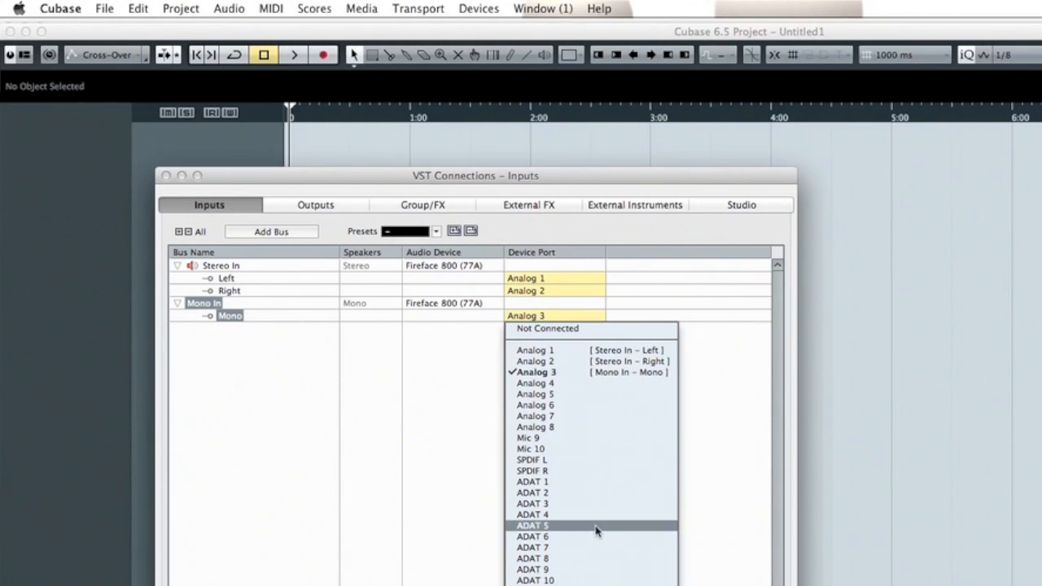
{"action": "left_click", "coordinate": [562, 319]}
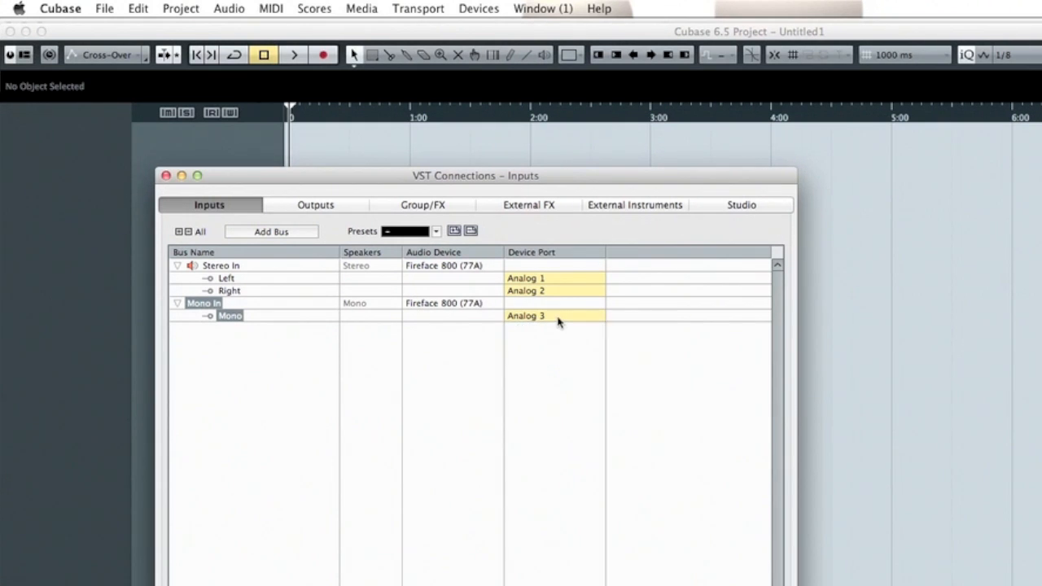
{"action": "left_click", "coordinate": [559, 319]}
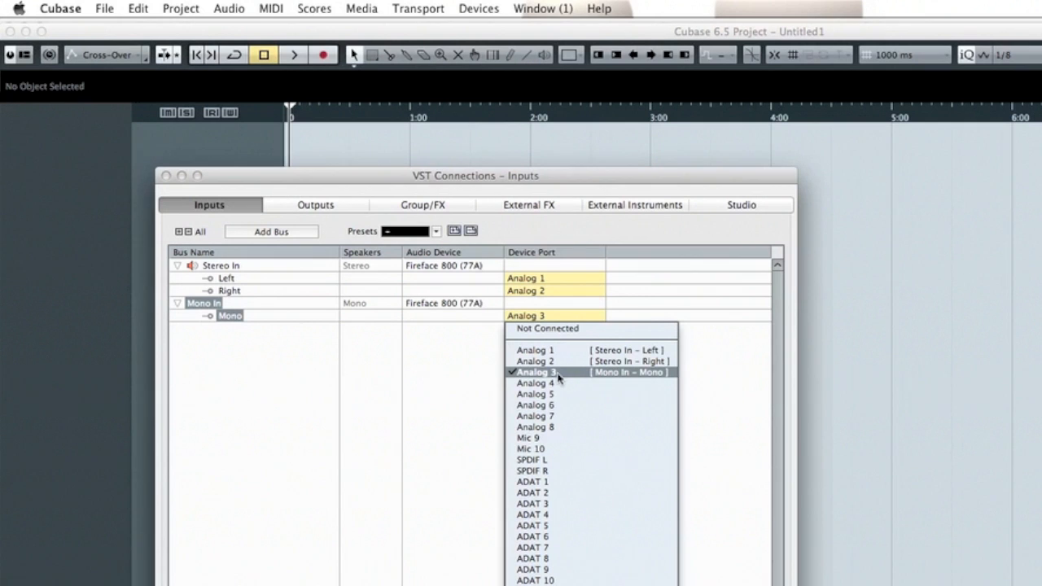
{"action": "left_click", "coordinate": [442, 377]}
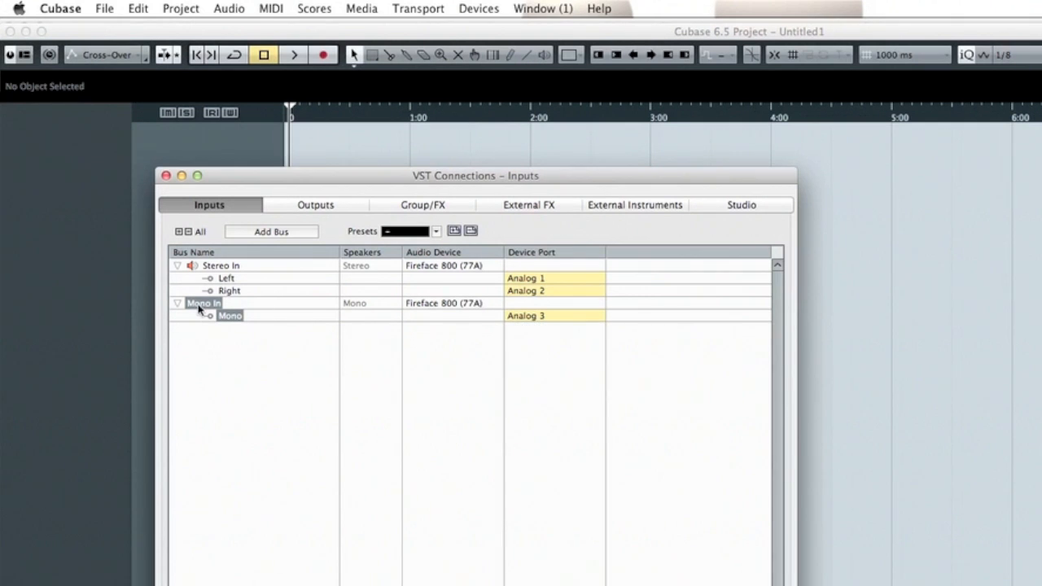
- Rename the mono input bus to "Analog 3 RME" and close VST Connections
{"action": "left_click", "coordinate": [228, 342]}
{"action": "double_click", "coordinate": [210, 305]}
{"action": "left_click", "coordinate": [214, 306]}
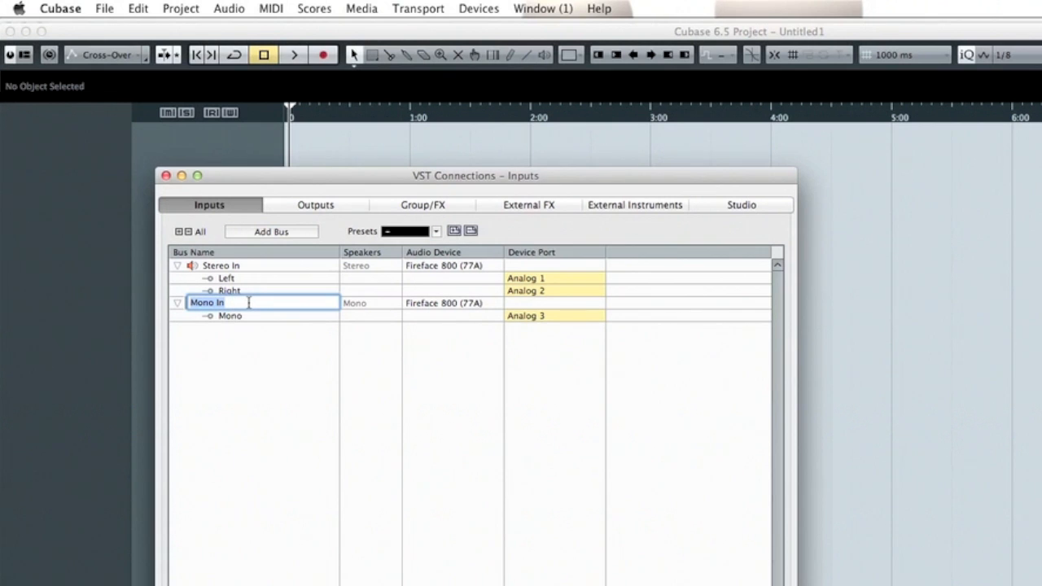
{"action": "type", "text": "Analog 3 RME"}
{"action": "key", "text": "Return"}
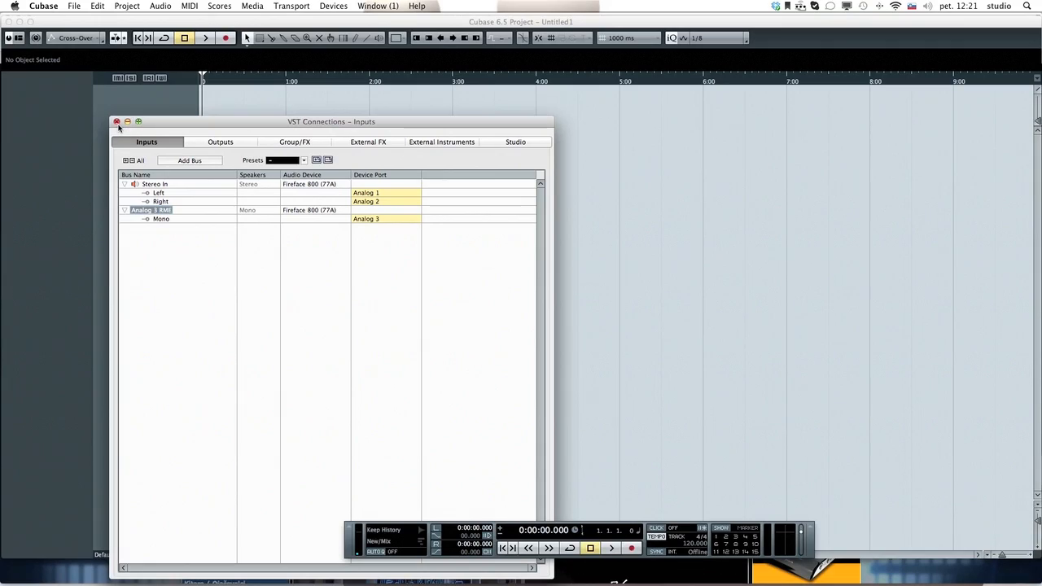
{"action": "left_click", "coordinate": [116, 122]}
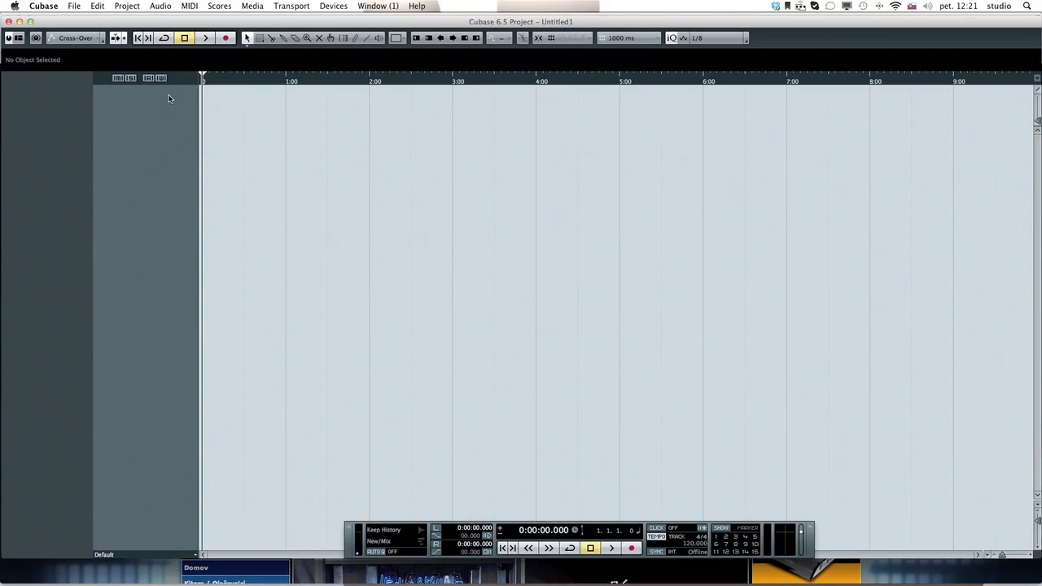
- Add one audio track with a mono configuration to the project
{"action": "right_click", "coordinate": [157, 122]}
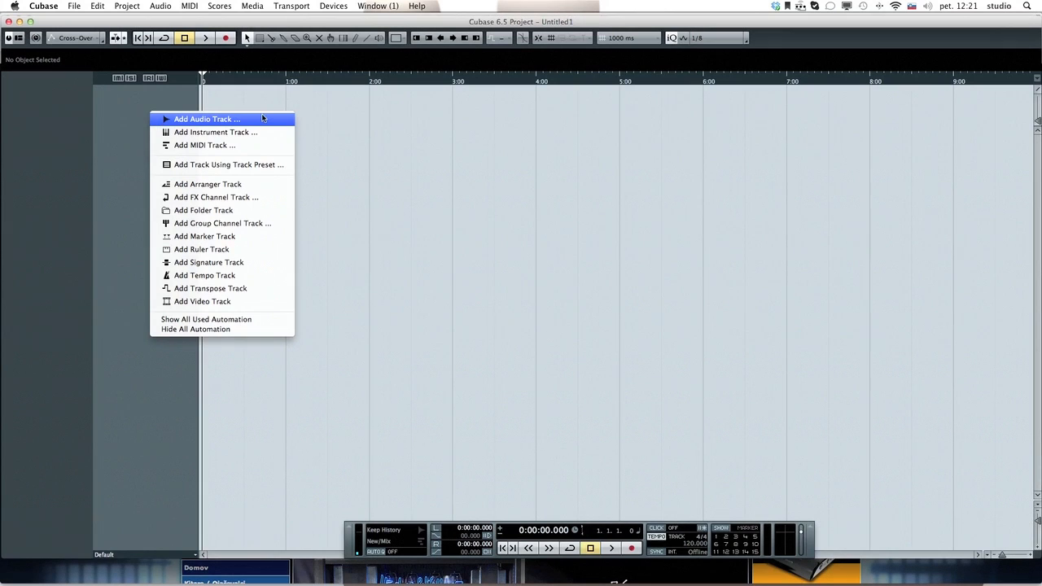
{"action": "left_click", "coordinate": [261, 122]}
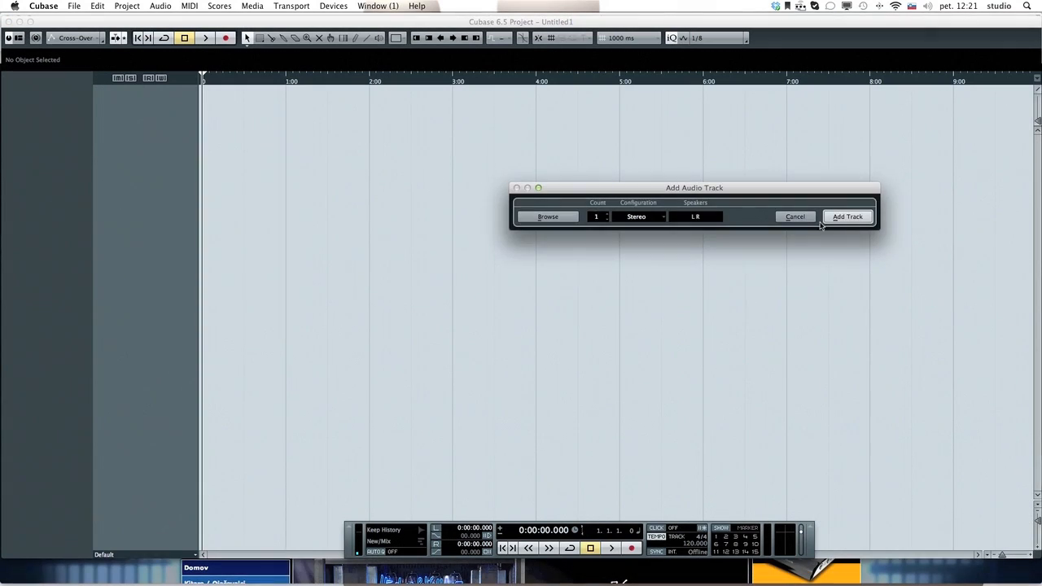
{"action": "left_click", "coordinate": [654, 218]}
{"action": "left_click", "coordinate": [644, 207]}
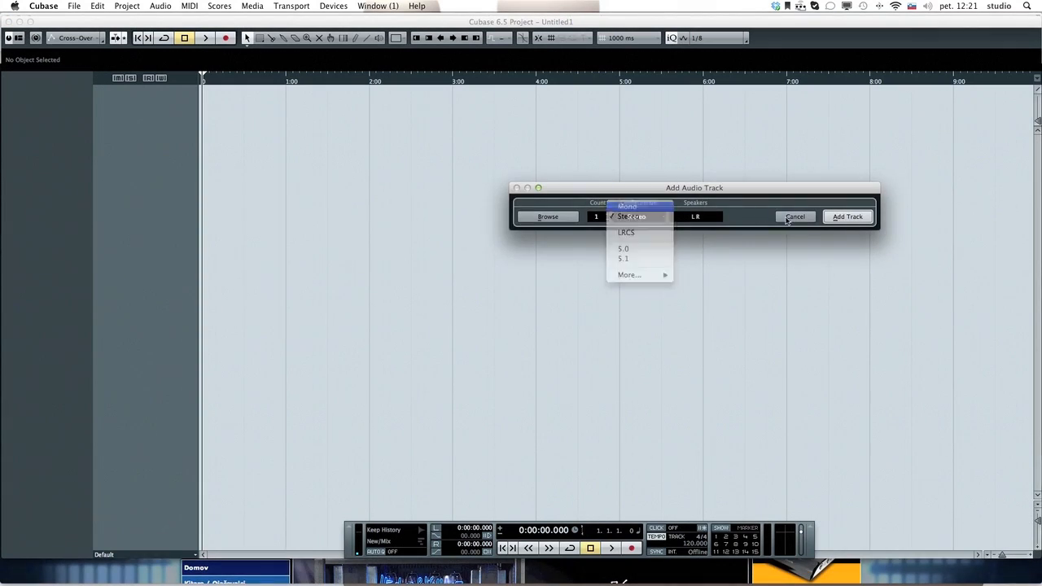
{"action": "left_click", "coordinate": [846, 217]}
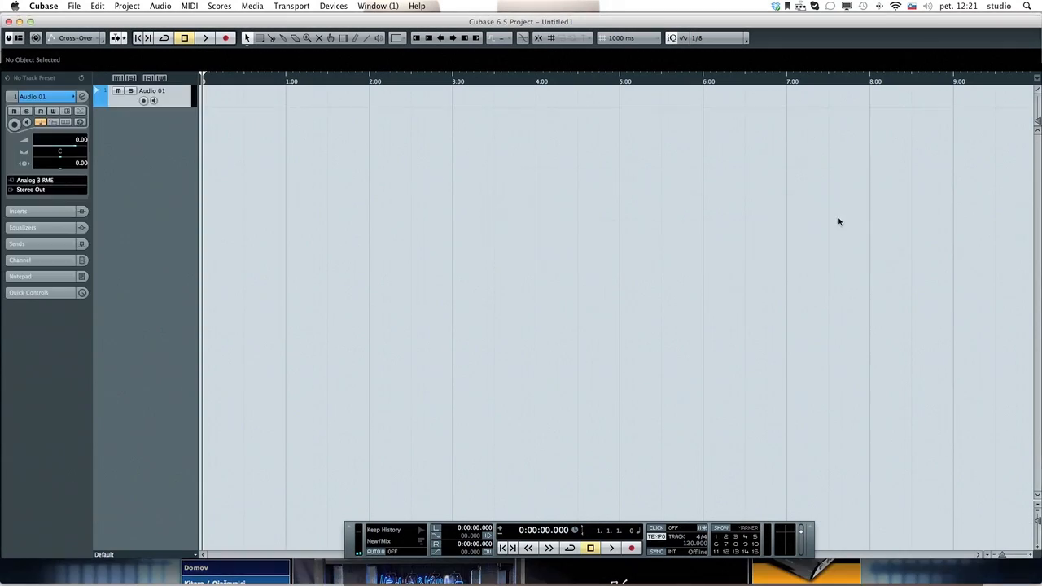
- Keep Analog 3 RME as the new audio track's input and increase the track's height to reveal more controls
{"action": "left_click", "coordinate": [64, 181]}
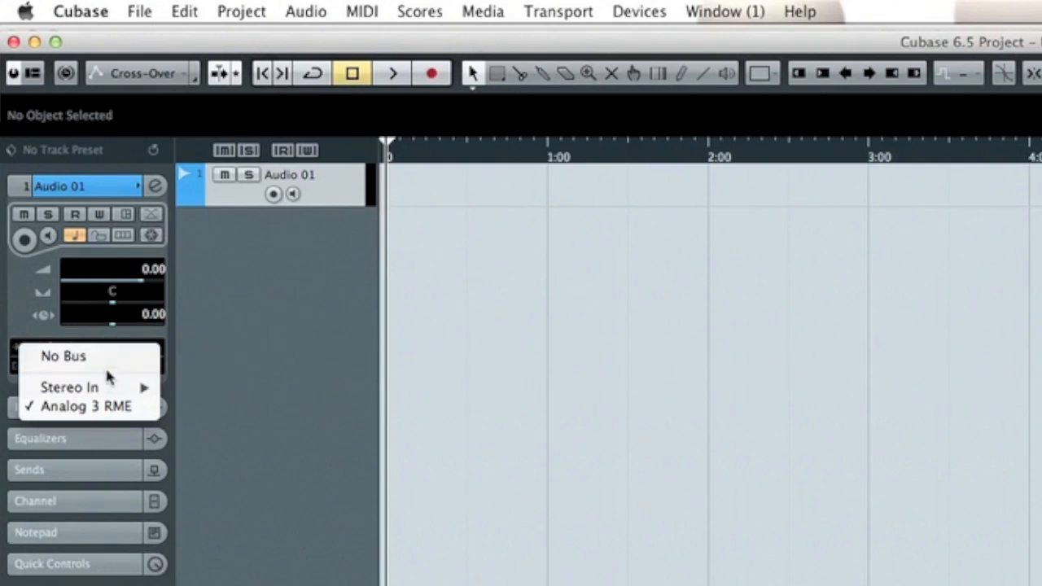
{"action": "left_click", "coordinate": [107, 417]}
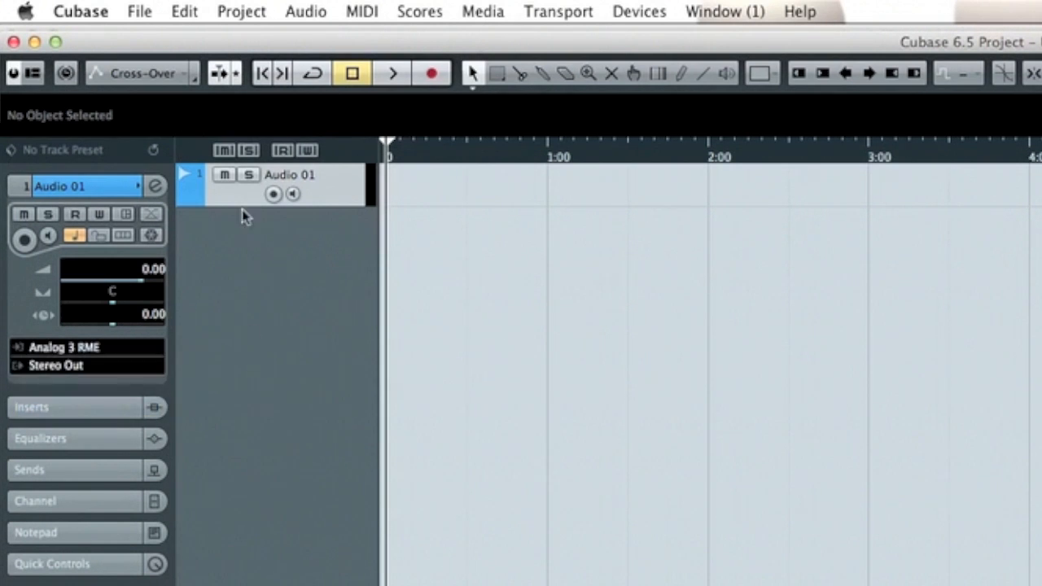
{"action": "left_click_drag", "start_coordinate": [240, 206], "coordinate": [231, 351]}
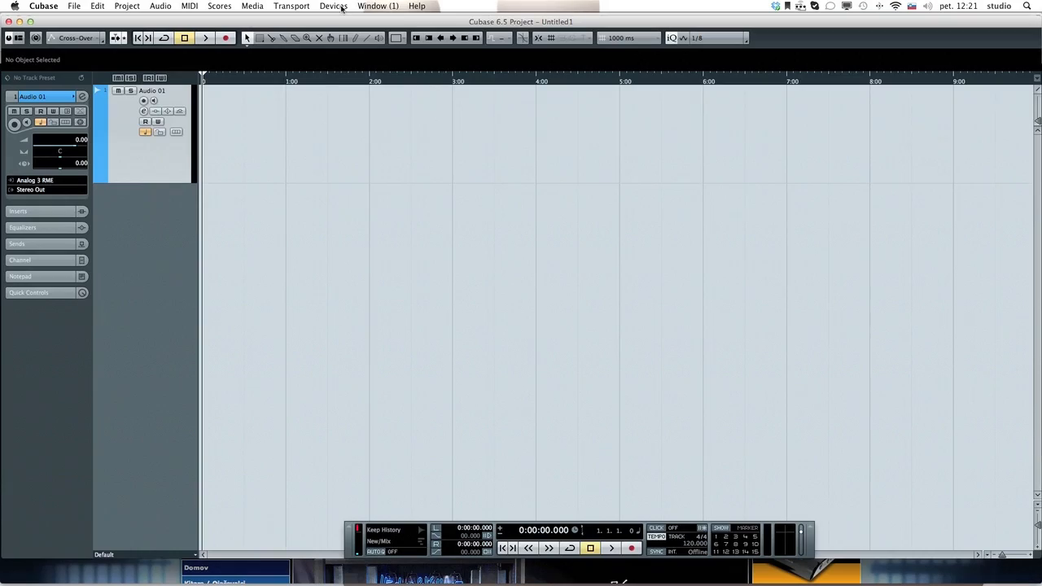
- Route the Stereo Out bus to Analog 1 for left and Analog 2 for right, and return to the audio track
{"action": "left_click", "coordinate": [639, 11]}
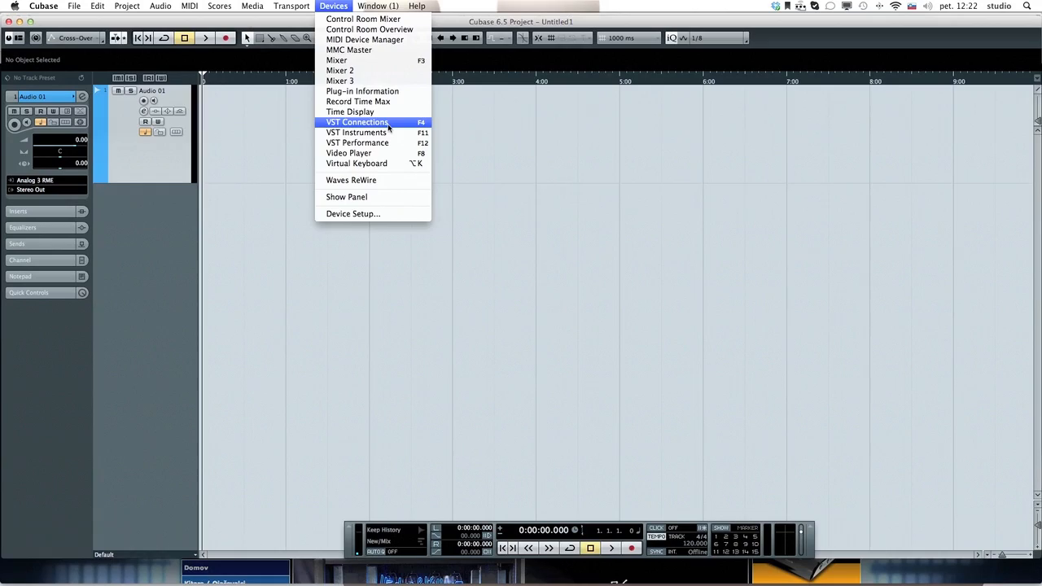
{"action": "left_click", "coordinate": [749, 237]}
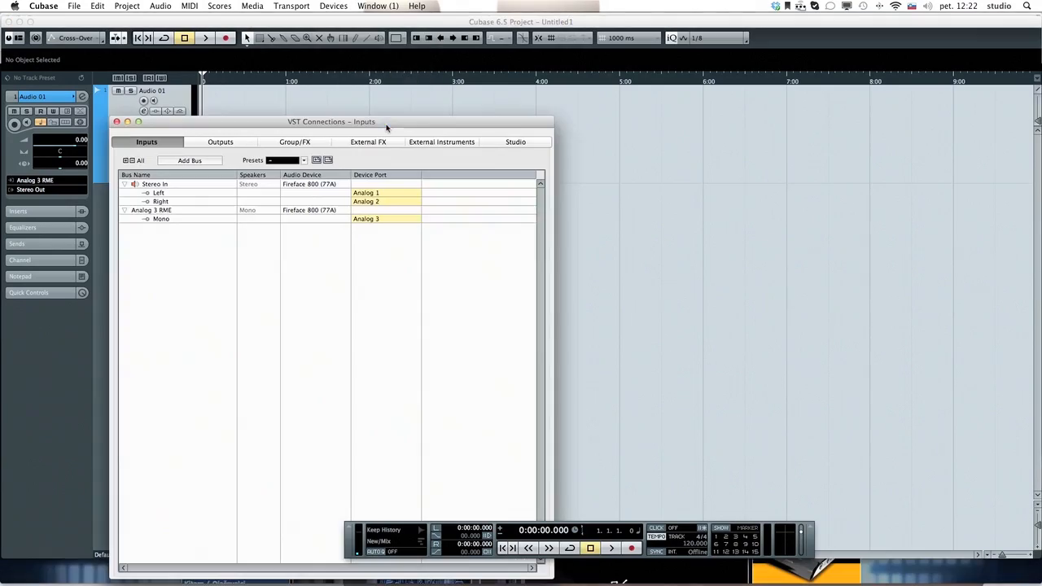
{"action": "left_click", "coordinate": [225, 144]}
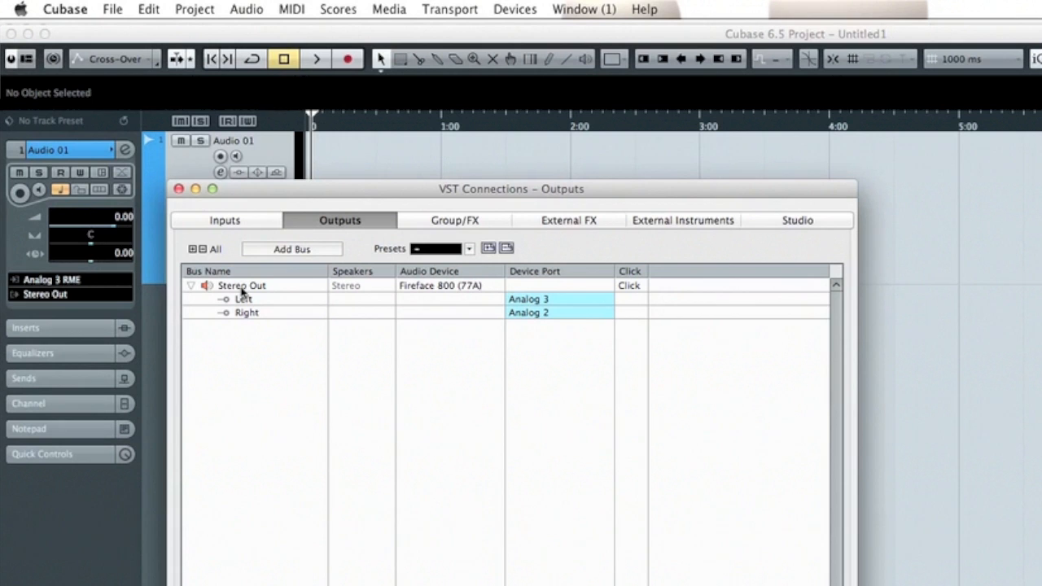
{"action": "left_click", "coordinate": [562, 301]}
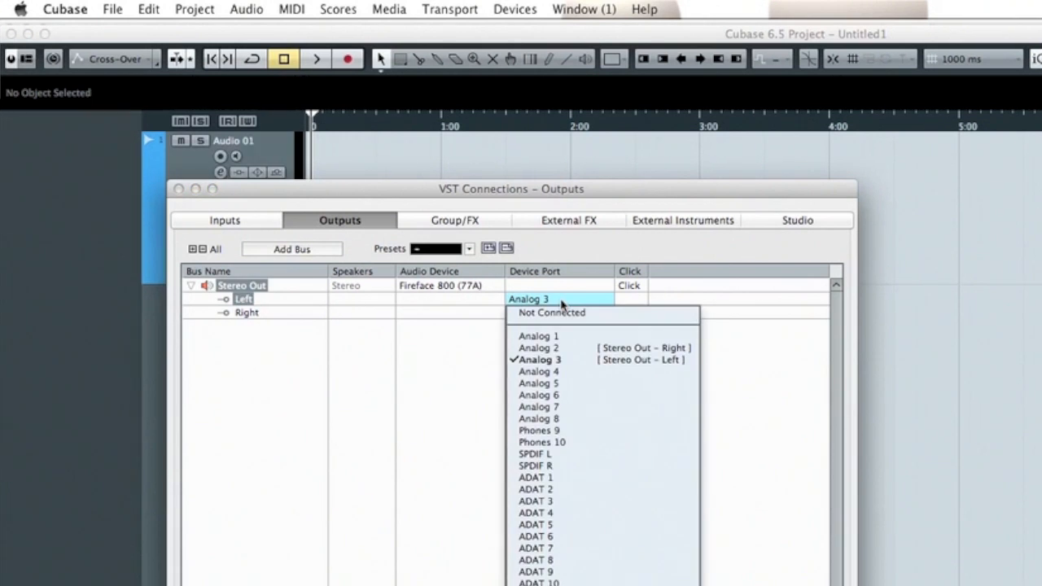
{"action": "left_click", "coordinate": [559, 336]}
{"action": "left_click", "coordinate": [560, 313]}
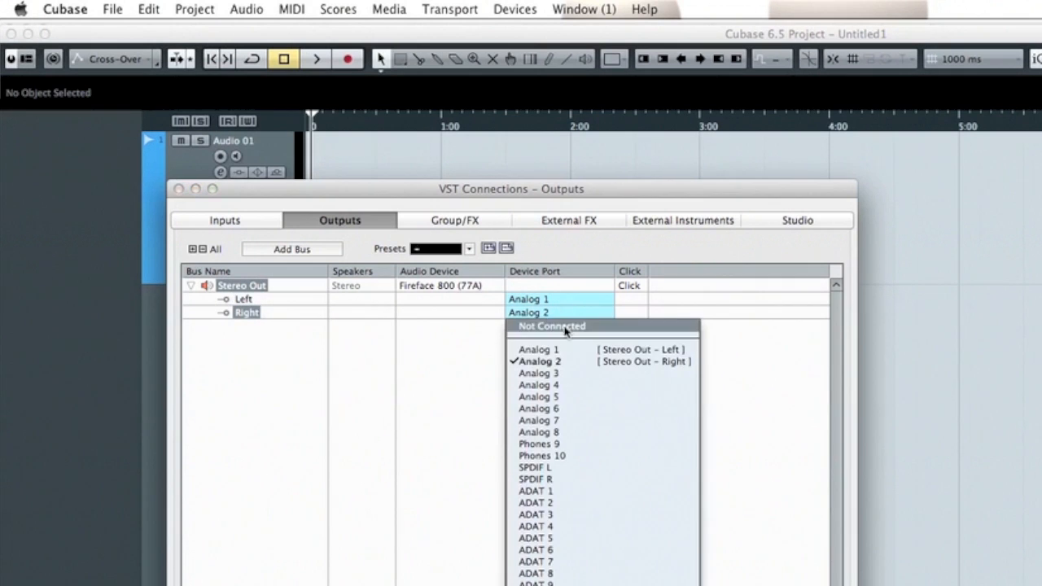
{"action": "left_click", "coordinate": [566, 360]}
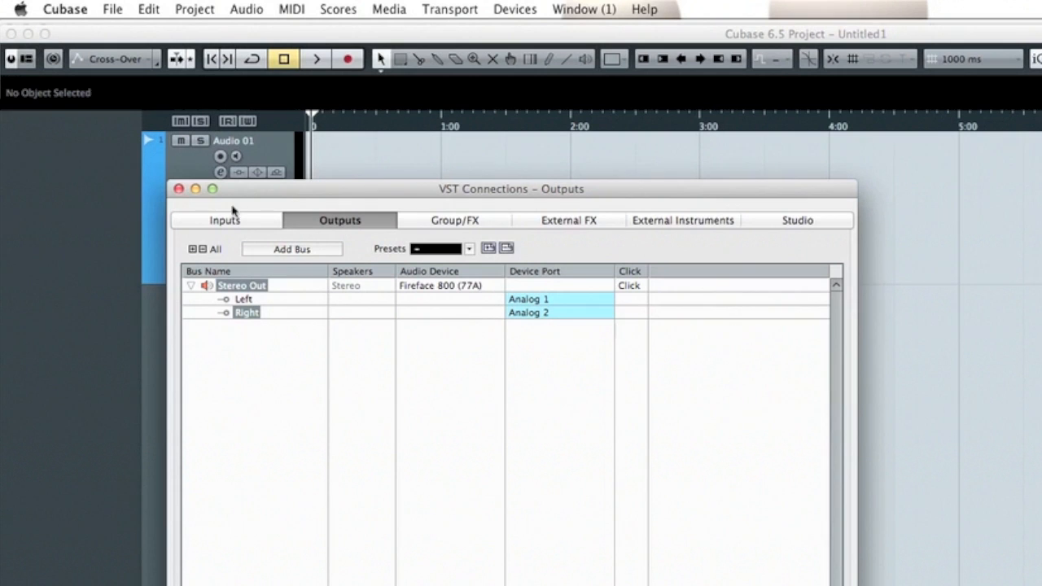
{"action": "left_click", "coordinate": [179, 188]}
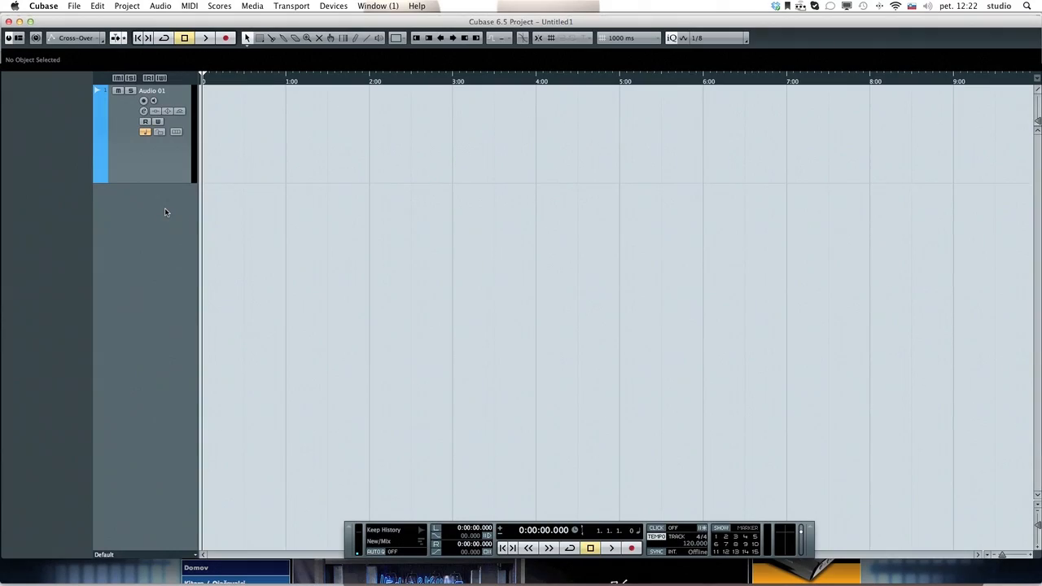
{"action": "left_click", "coordinate": [140, 170]}
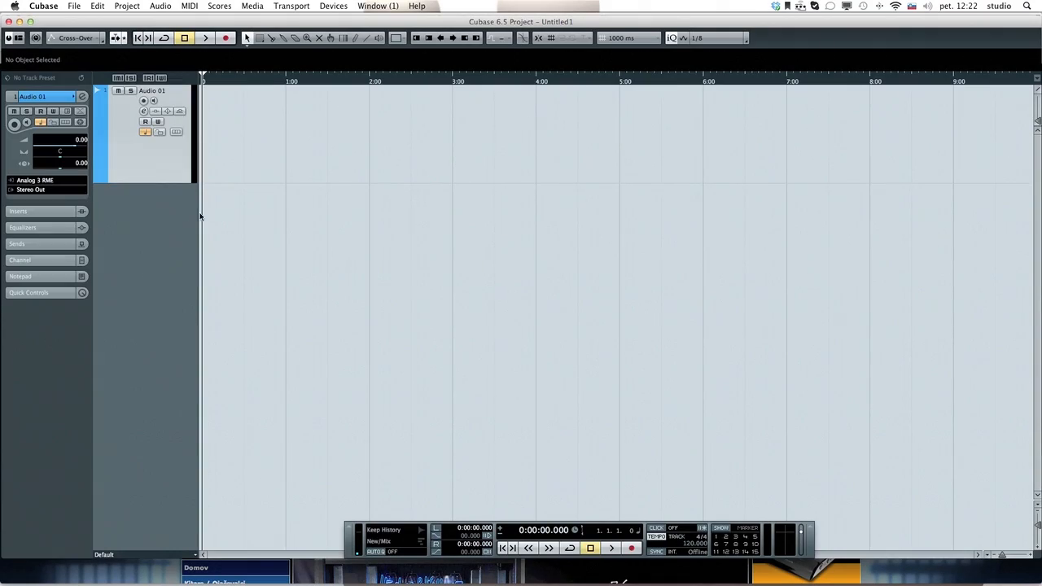